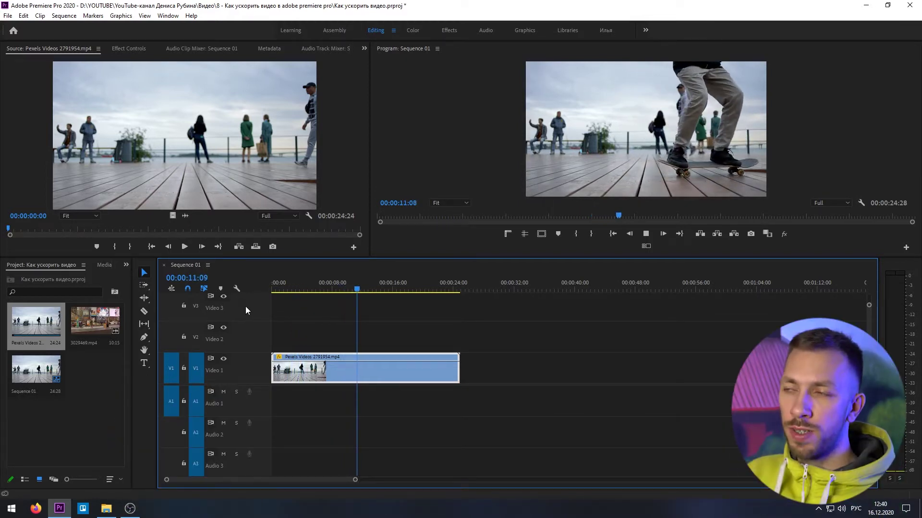
- Speed the skateboard clip up to 200% and play it from the start
key("space")
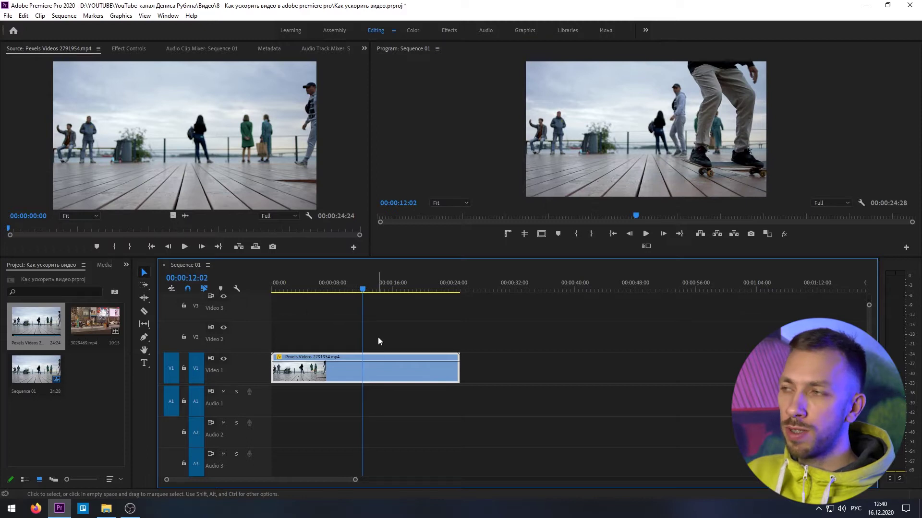
right_click(377, 372)
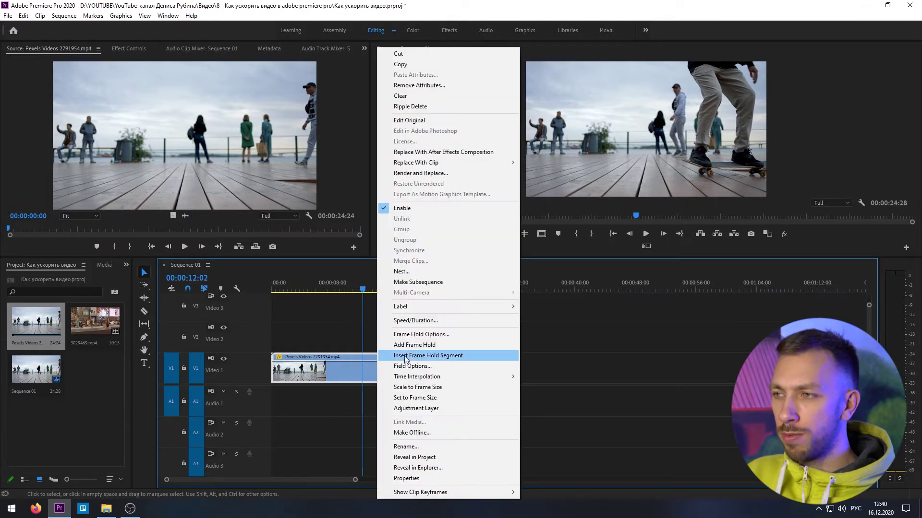
left_click(422, 321)
type("200")
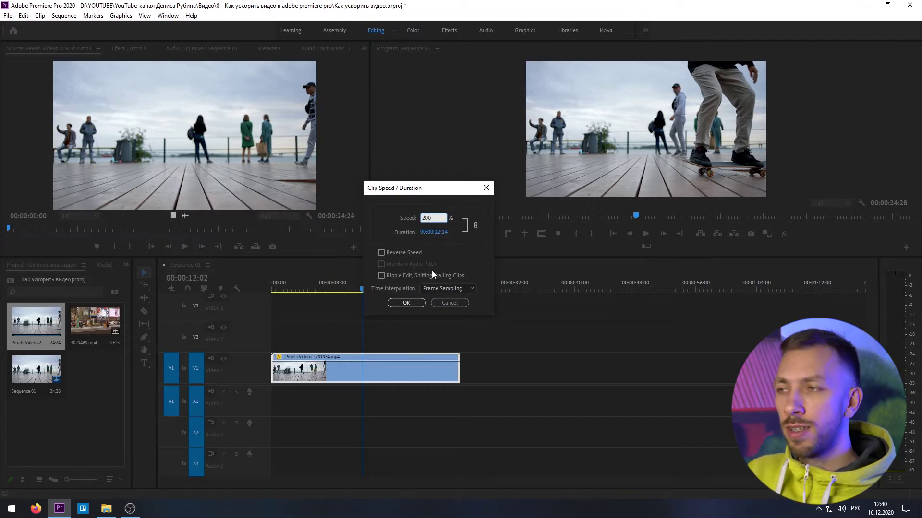
left_click(406, 303)
key("Home")
key("space")
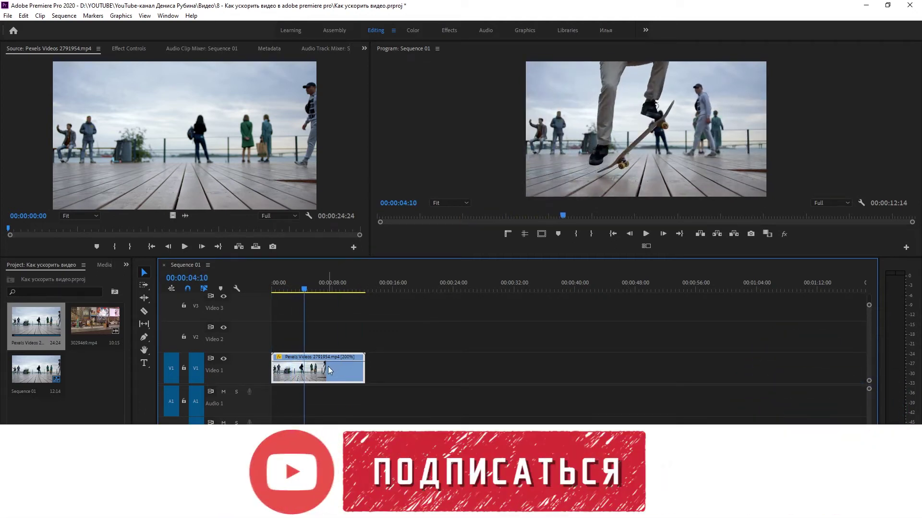
- Raise the skateboard clip's speed to 400% and return to the sequence start
right_click(327, 366)
left_click(384, 317)
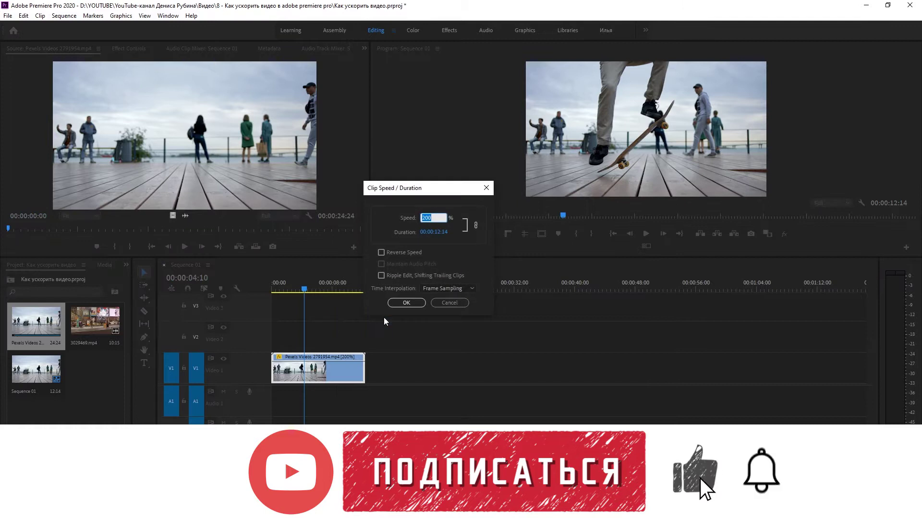
type("400")
key("Return")
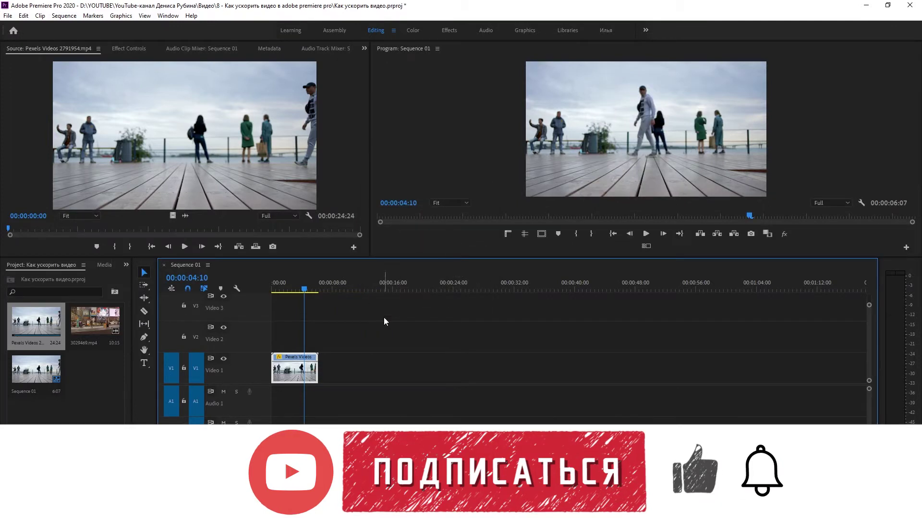
key("Home")
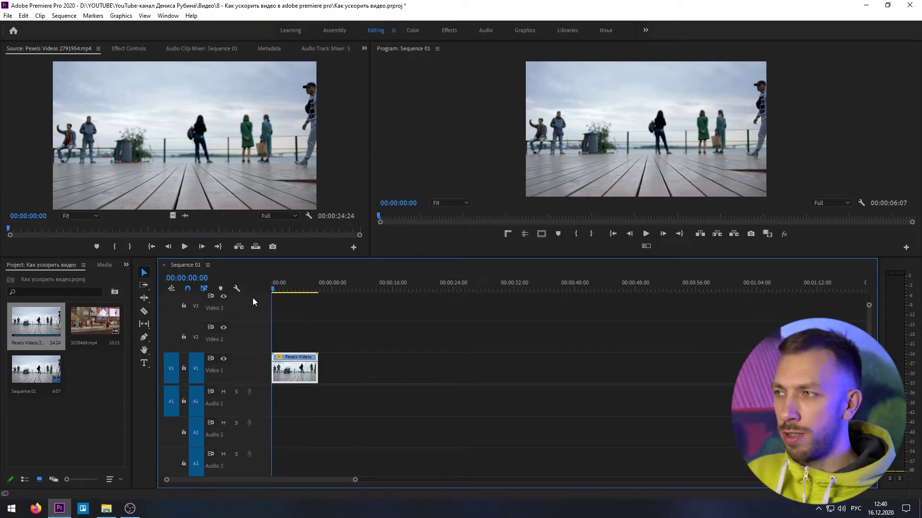
- Preview the 400% clip in full screen, then exit full screen
key("ctrl+grave")
key("space")
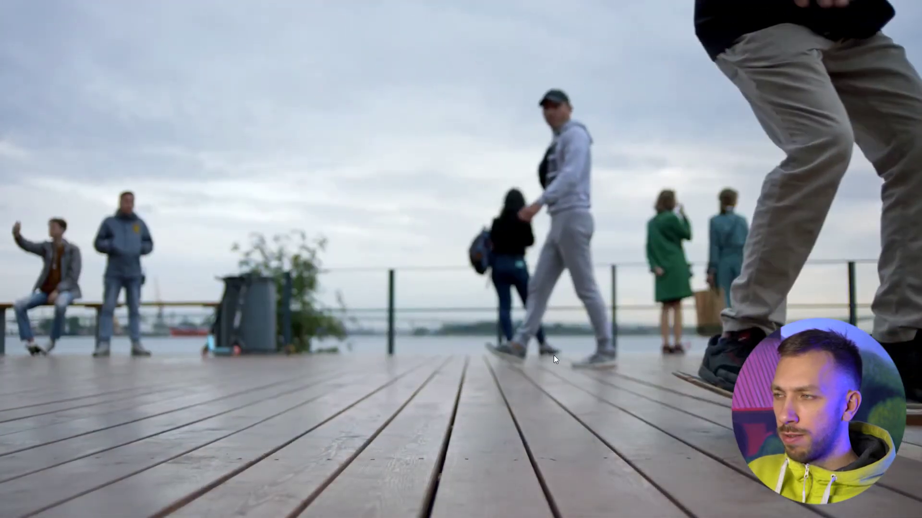
key("ctrl+grave")
- Reset the skateboard clip's speed to 100% in Speed/Duration
right_click(298, 377)
left_click(339, 321)
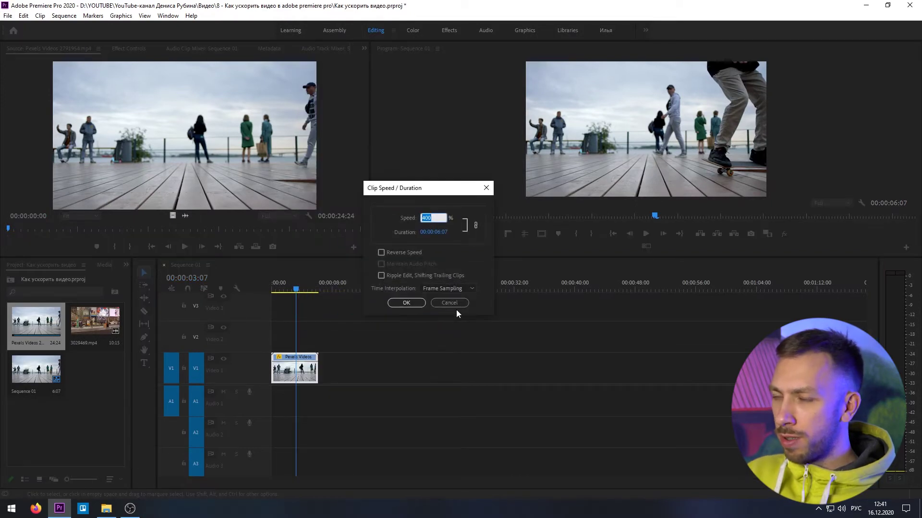
type("100")
key("Return")
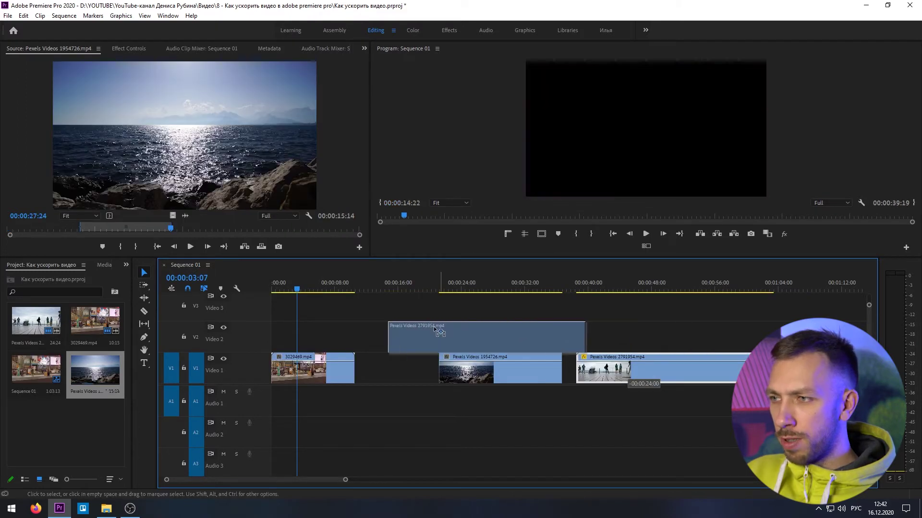
- Move the skateboard clip up onto Video 2 and play it from its start
left_click_drag(432, 325, 400, 326)
left_click(374, 288)
key("Up")
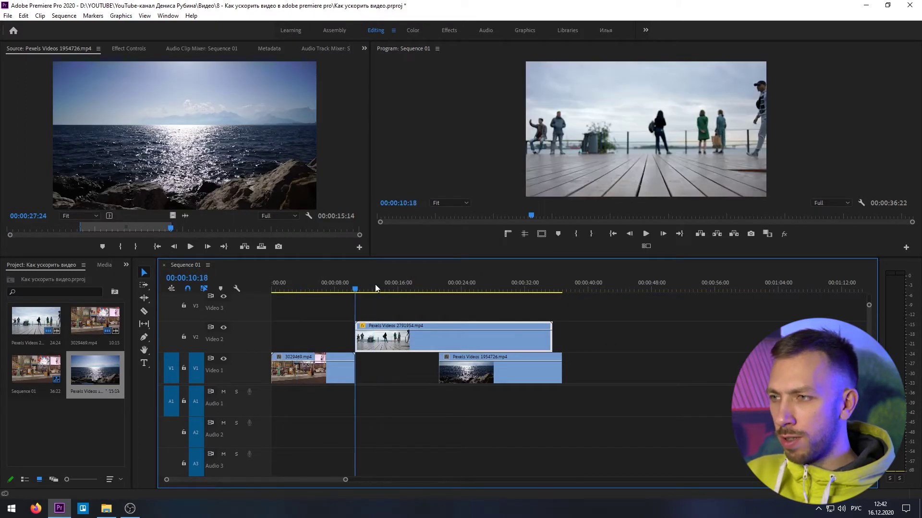
key("Down")
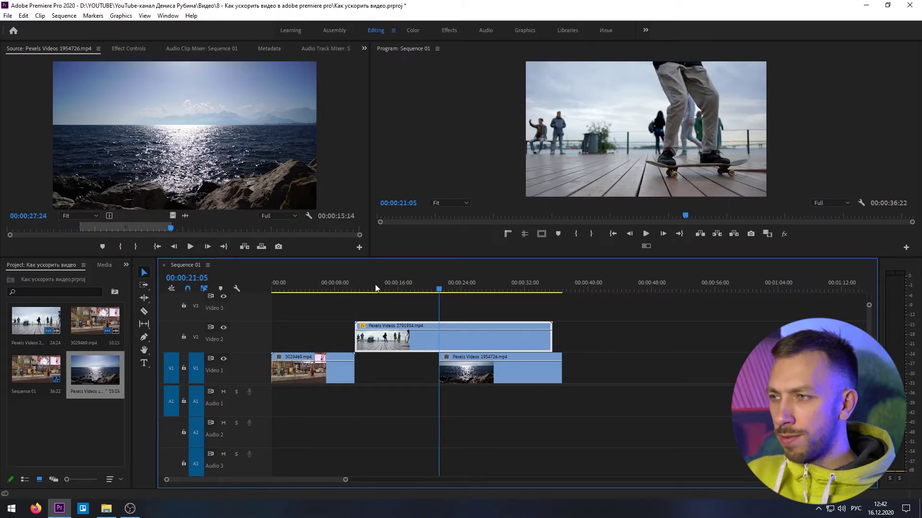
key("Up")
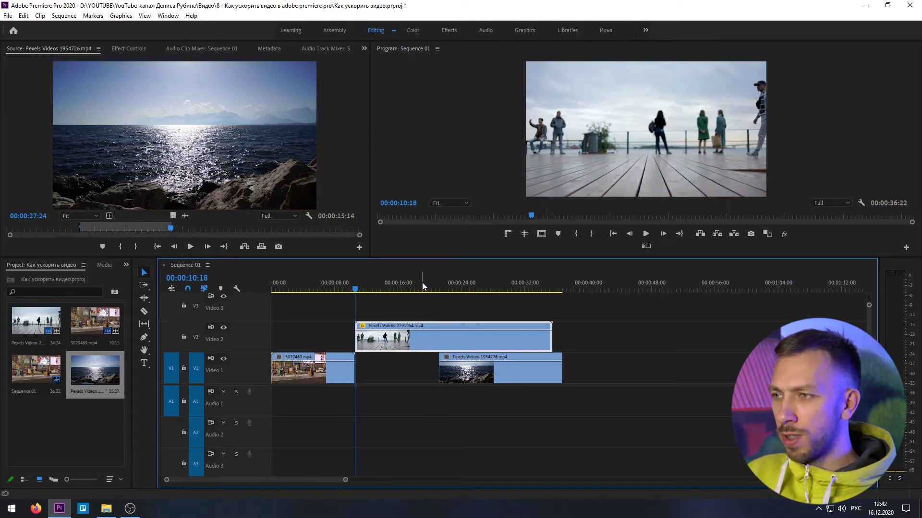
- Scrub the playhead through the Video 2 clip and select it
left_click(356, 286)
mouse_move(357, 287)
left_mouse_down()
mouse_move(420, 291)
mouse_move(411, 291)
left_mouse_up()
left_click(420, 339)
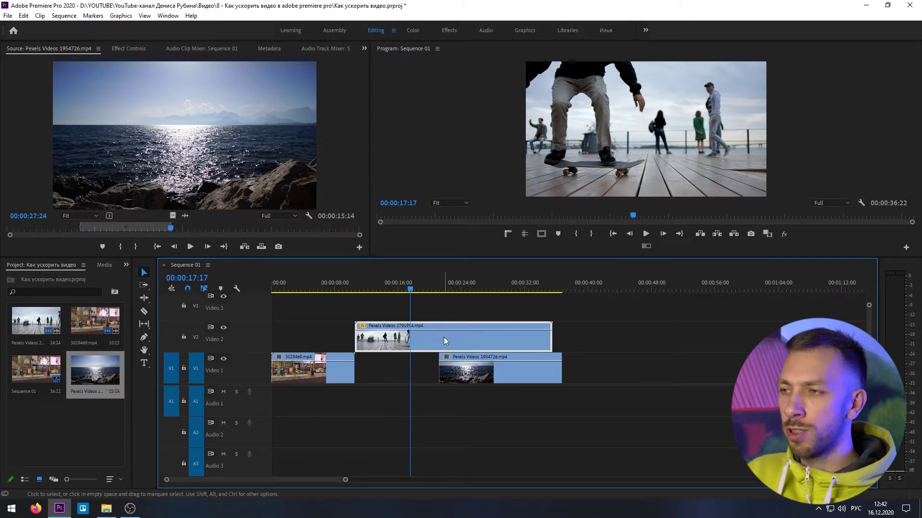
- Try speeds of 600% and then 300% on the Video 2 skateboard clip
right_click(443, 337)
left_click(473, 320)
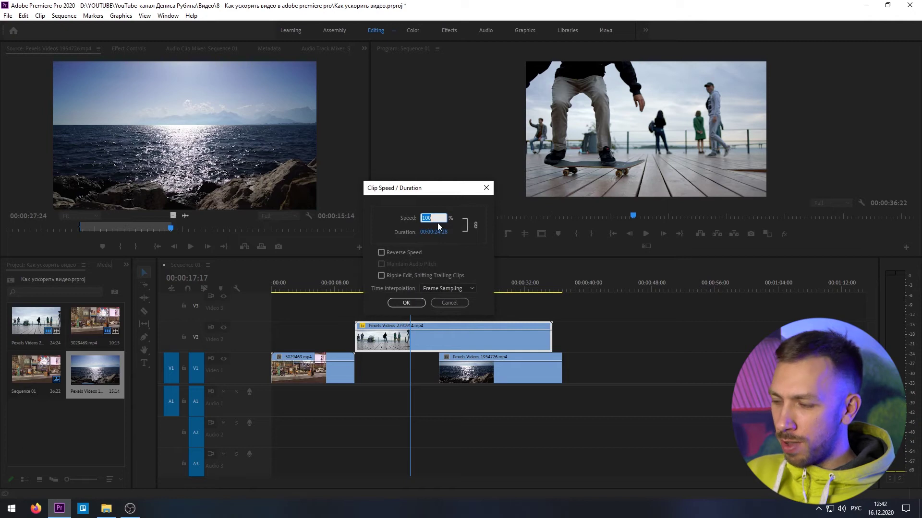
type("600")
key("Return")
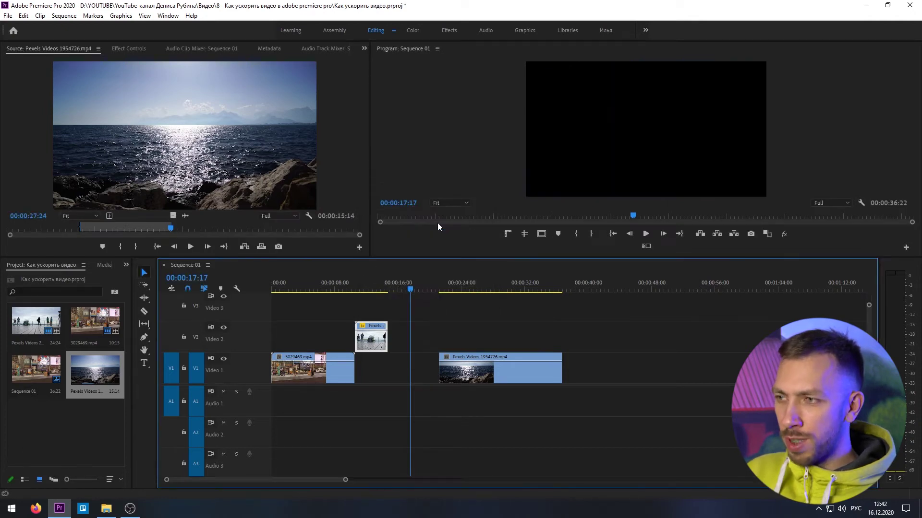
right_click(373, 337)
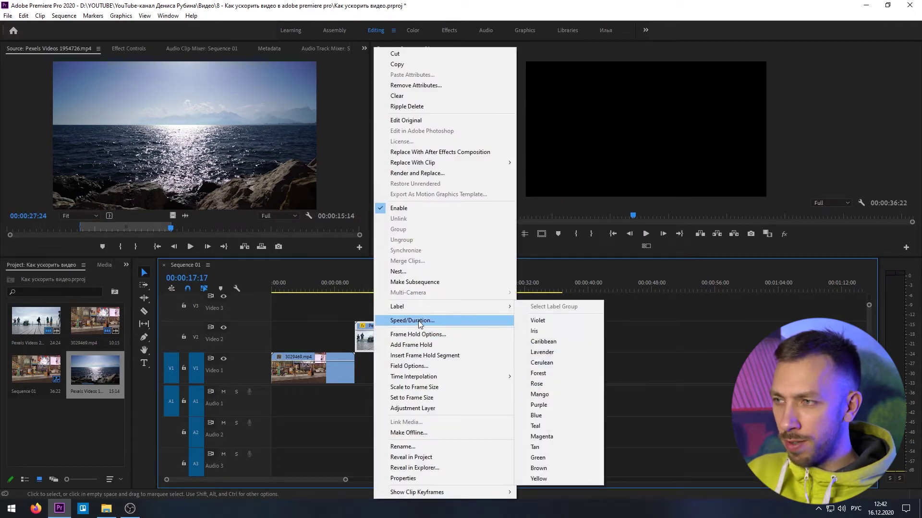
left_click(418, 321)
type("300")
key("Return")
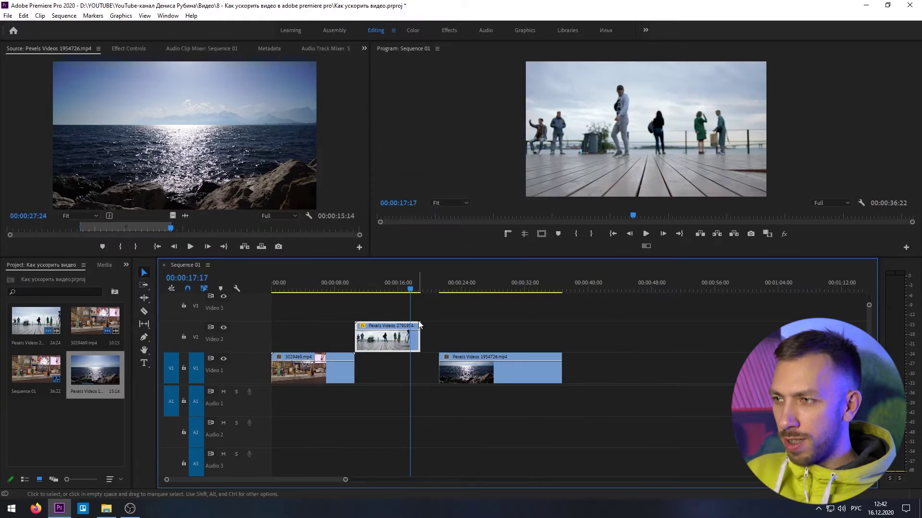
- Try 150%, undo back to normal speed, and switch to the Rate Stretch tool (R)
right_click(399, 349)
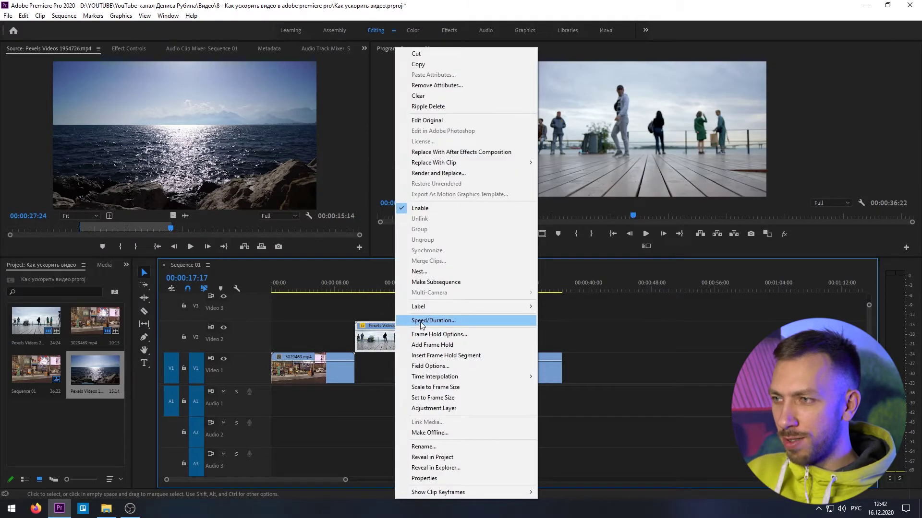
left_click(422, 322)
type("150")
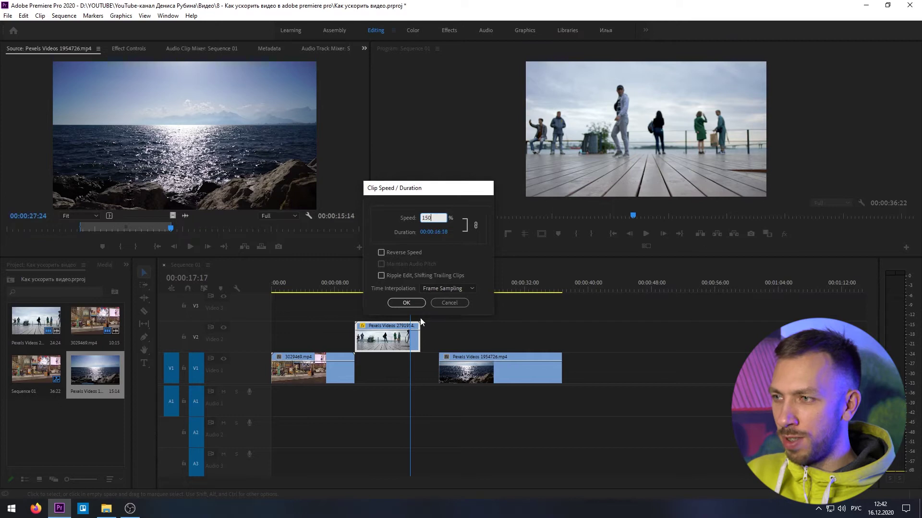
key("Return")
right_click(458, 339)
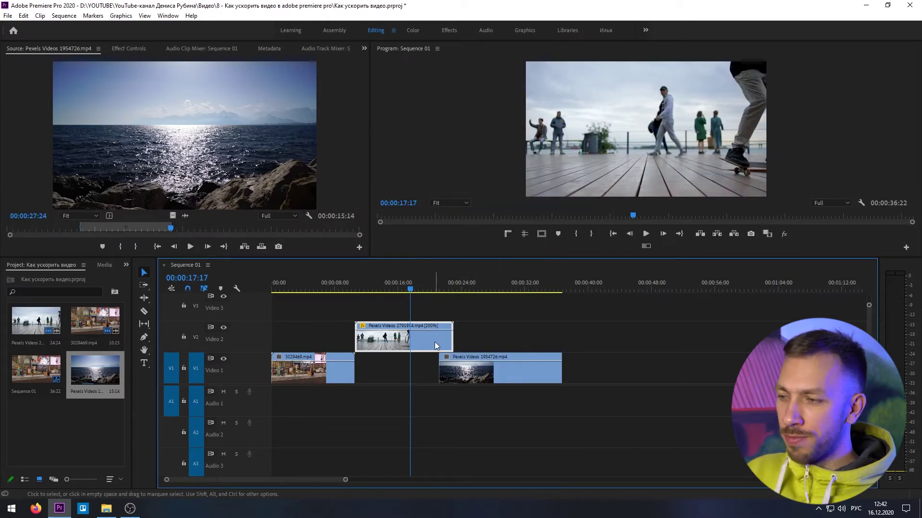
key("ctrl+z")
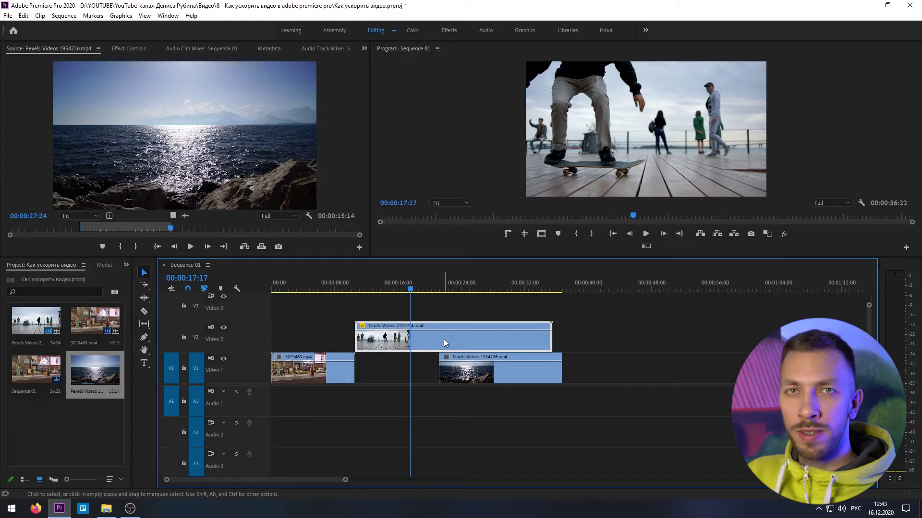
key("r")
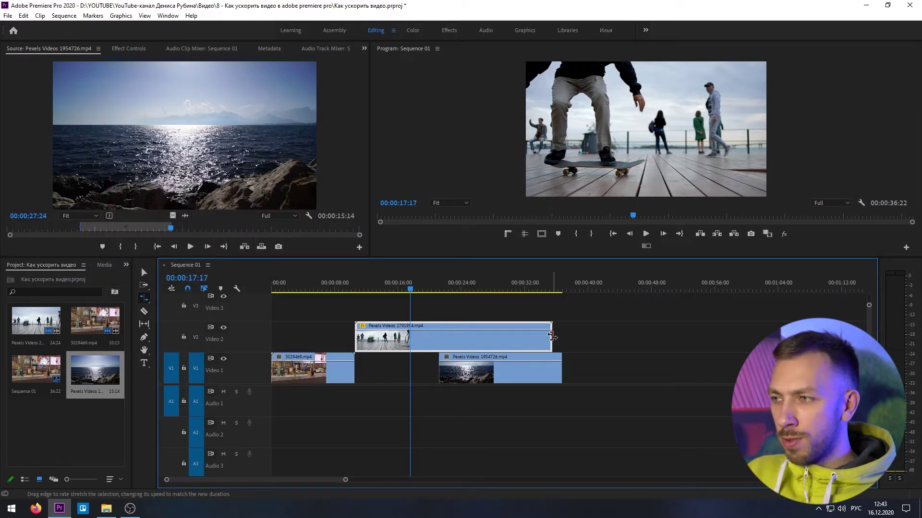
- Rate-stretch the skateboard clip to about 235%, drop it into the Video 1 gap, and play back
left_click_drag(552, 337, 510, 336)
left_click_drag(441, 342, 412, 370)
key("v")
left_click(345, 288)
key("space")
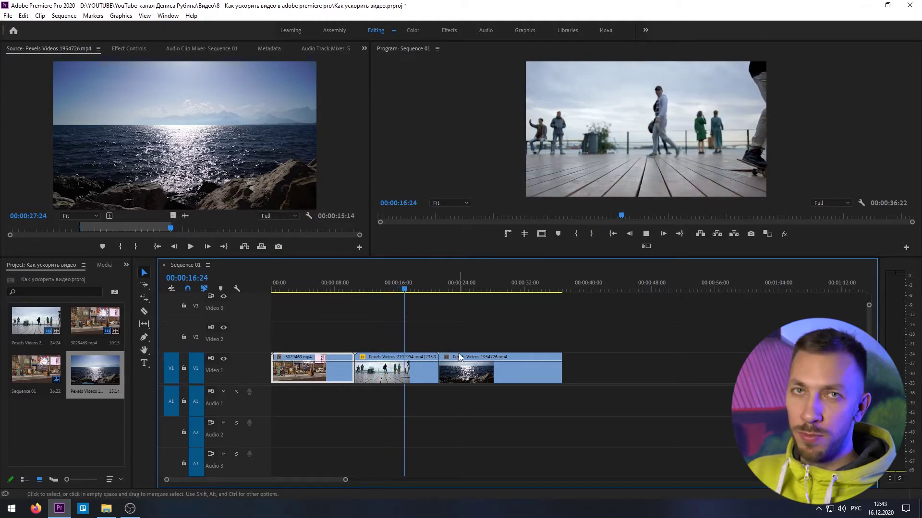
- Cancel Speed/Duration unchanged and move the skateboard clip up to Video 2
right_click(416, 370)
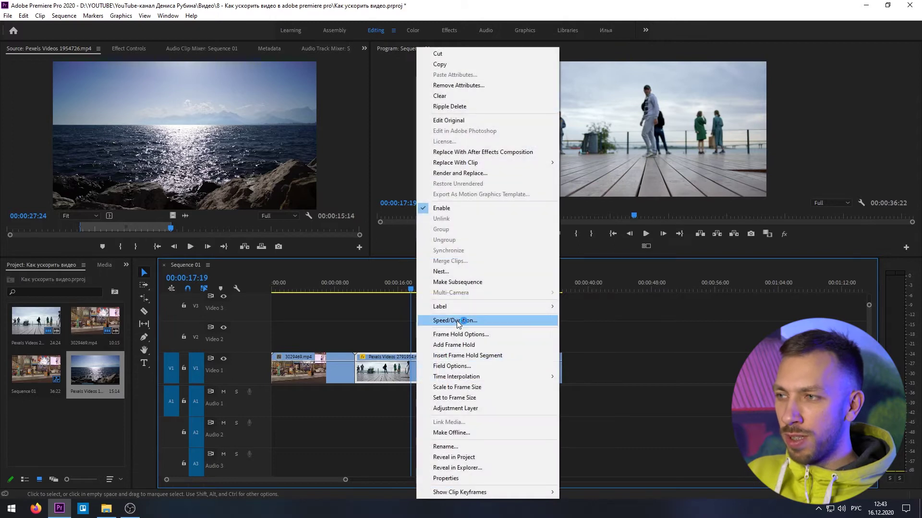
left_click(456, 320)
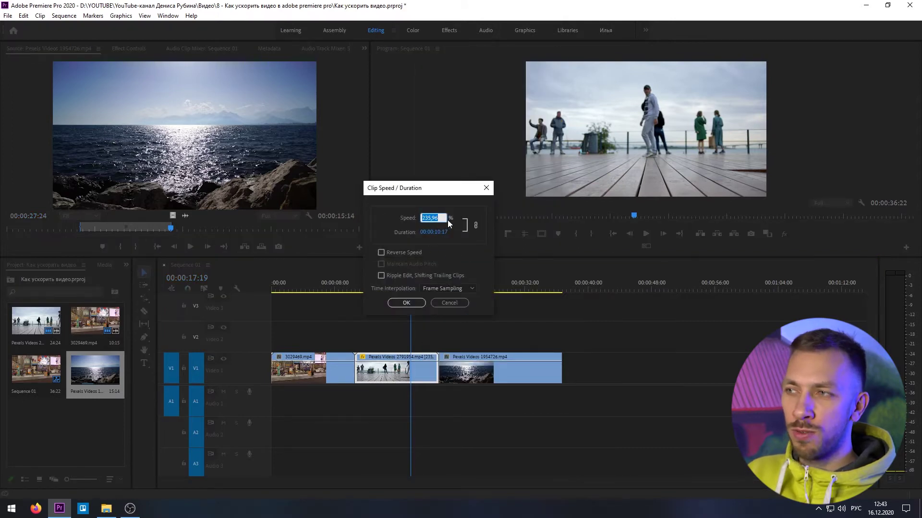
left_click(486, 188)
mouse_move(392, 369)
left_mouse_down()
mouse_move(398, 345)
mouse_move(497, 336)
left_mouse_up()
key("r")
key("v")
- Push the sea clip later, return the skateboard clip to Video 1, and leave a gap after it
left_click_drag(480, 369, 540, 368)
mouse_move(459, 343)
left_mouse_down()
mouse_move(460, 361)
mouse_move(424, 372)
left_mouse_up()
key("r")
key("v")
left_click_drag(526, 372, 454, 369)
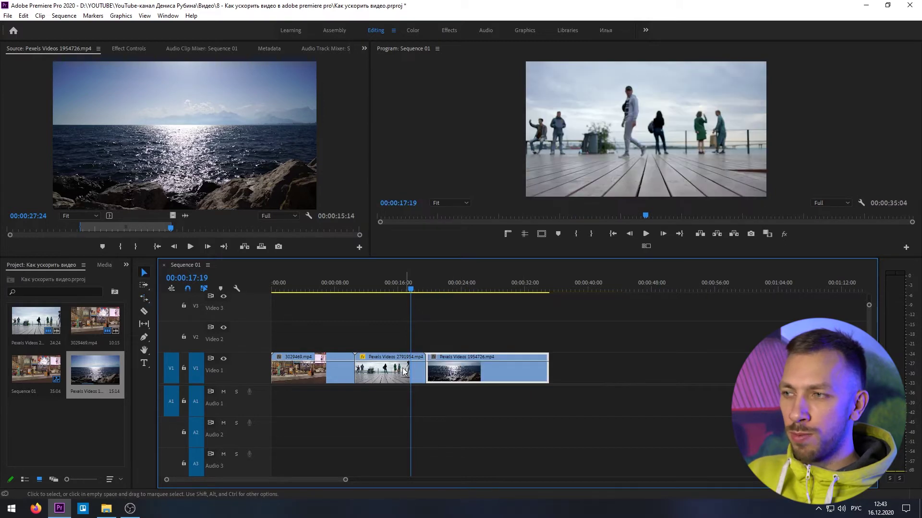
left_click_drag(450, 374, 495, 372)
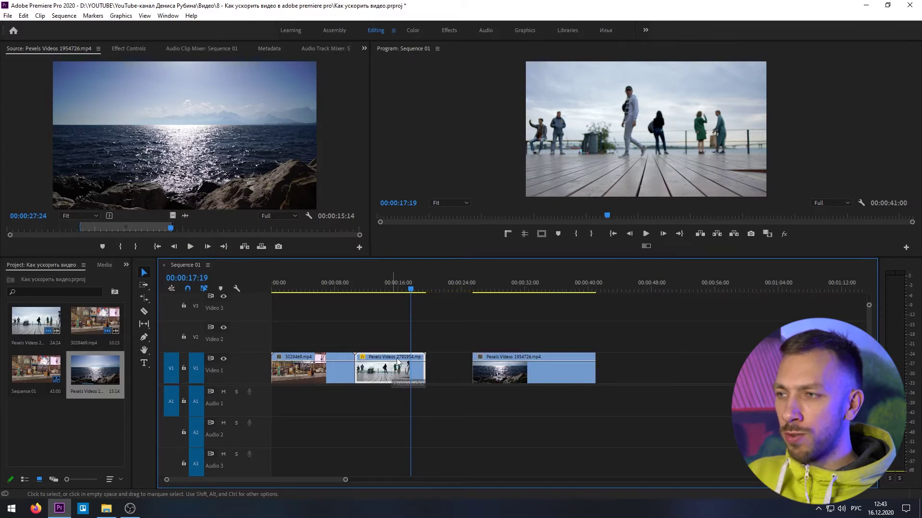
- Push the sea clip later, lengthen the skateboard clip, and cut it at two points
left_click_drag(391, 372, 396, 349)
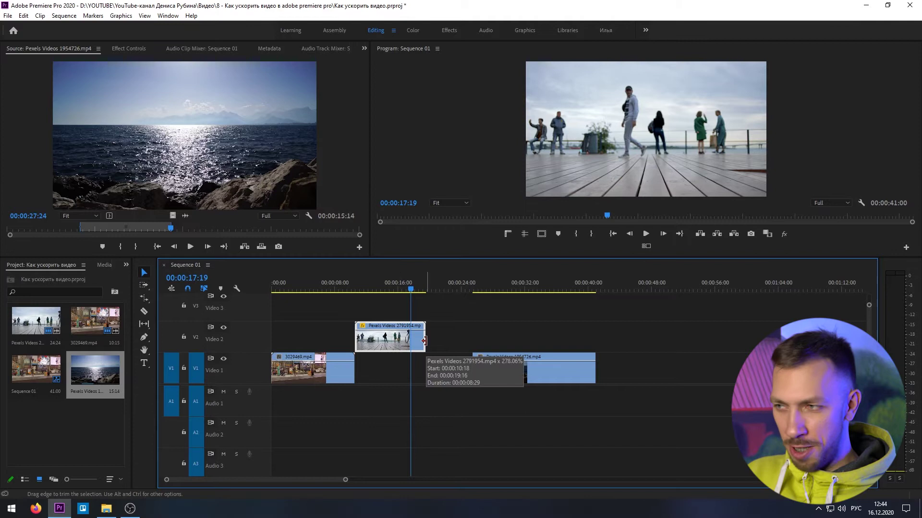
left_click_drag(424, 340, 472, 341)
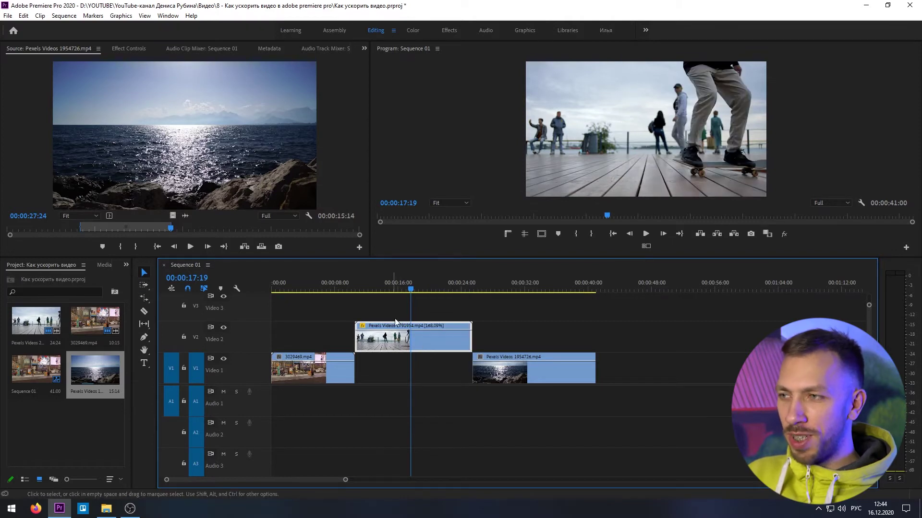
left_click(383, 287)
key("ctrl+k")
left_click(423, 287)
key("ctrl+k")
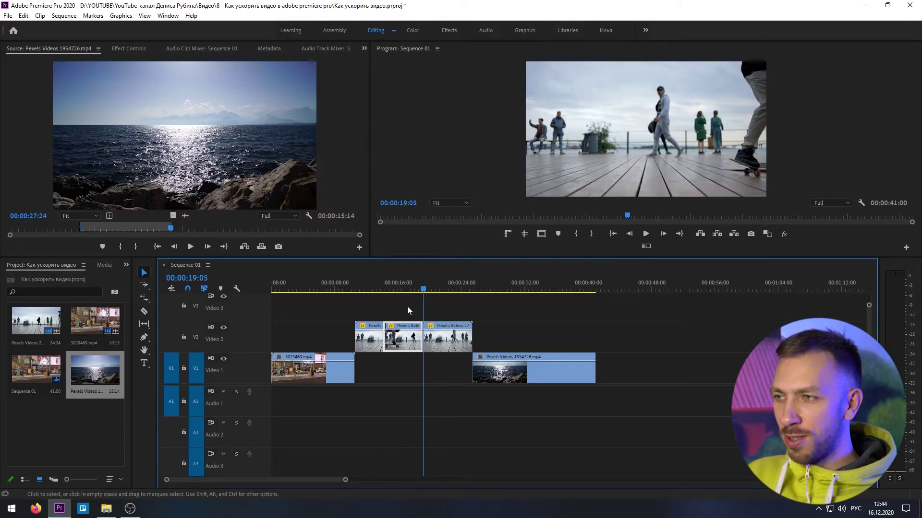
left_click(402, 287)
- Set the middle piece to 300%, then delete the second and third pieces
right_click(410, 341)
left_click(442, 310)
type("300")
right_click(453, 342)
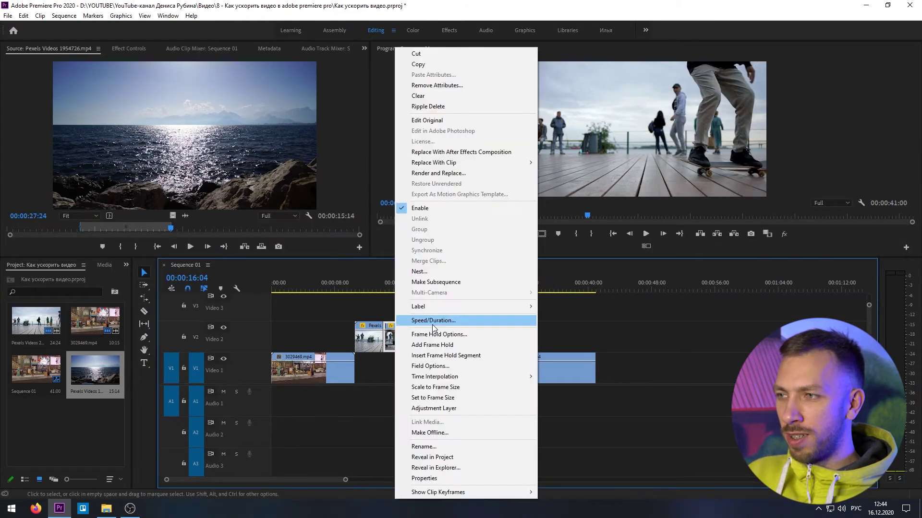
left_click(432, 319)
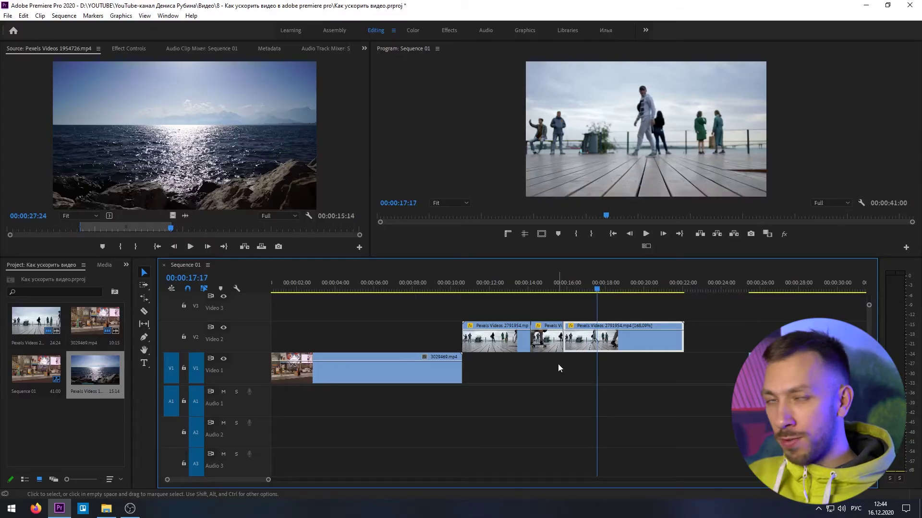
mouse_move(538, 308)
left_mouse_down()
mouse_move(562, 335)
mouse_move(748, 336)
left_mouse_up()
key("Delete")
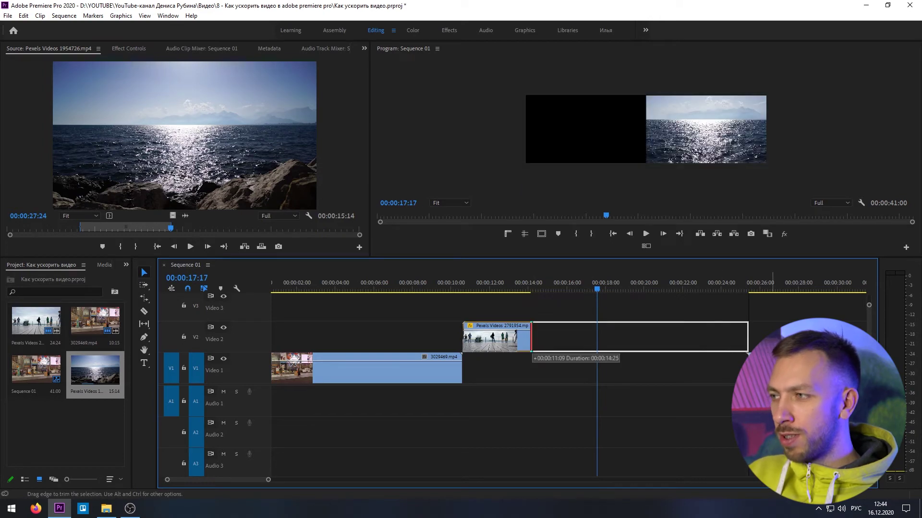
- Move the sea clip further right, reset the skateboard clip to 100%, and drop it onto Video 1
scroll(730, 342, "down", 5)
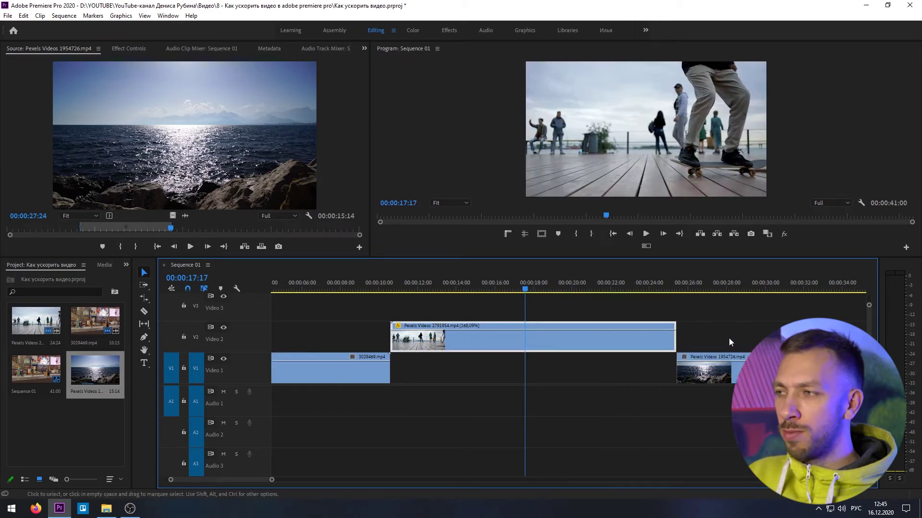
left_click_drag(639, 376, 754, 375)
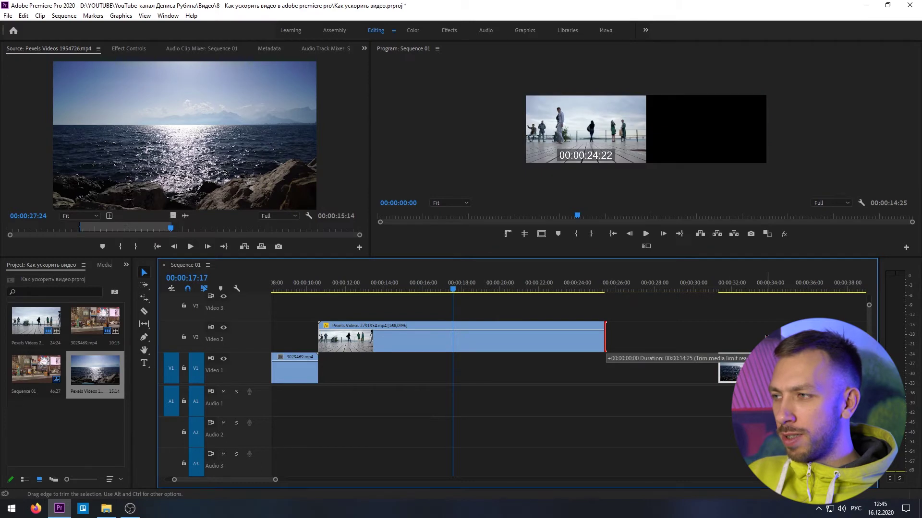
left_click(580, 336)
scroll(552, 336, "up", 2)
right_click(482, 336)
left_click(531, 320)
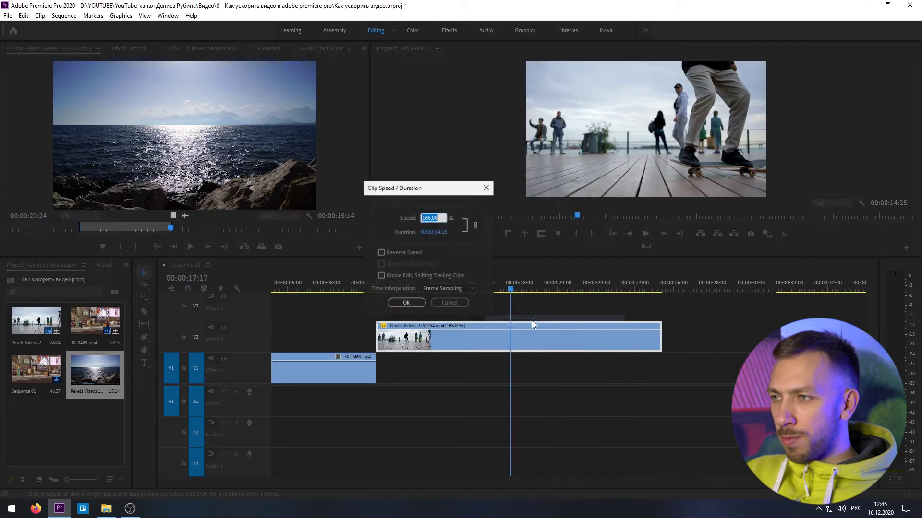
type("100")
key("Return")
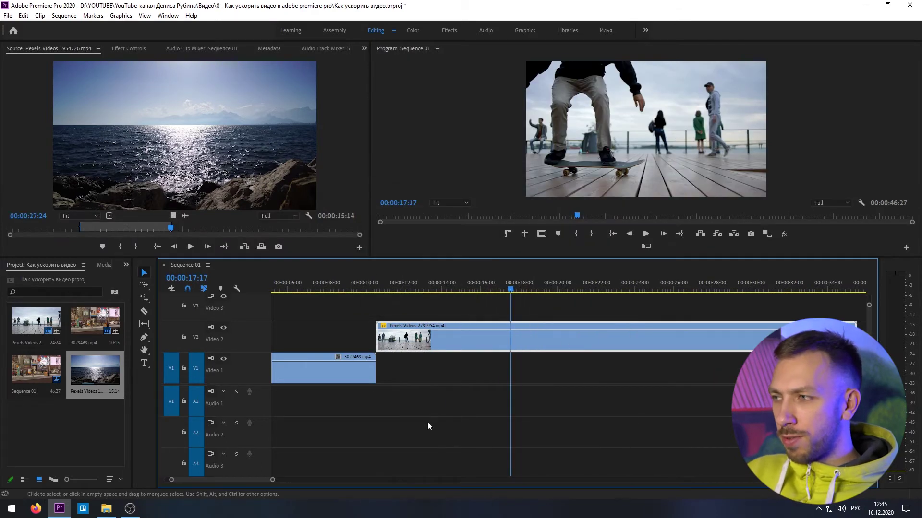
left_click_drag(385, 336, 384, 358)
- Choose Time Remapping > Speed from the skateboard clip's fx badge to show its 100% speed line
right_click(442, 365)
right_click(623, 358)
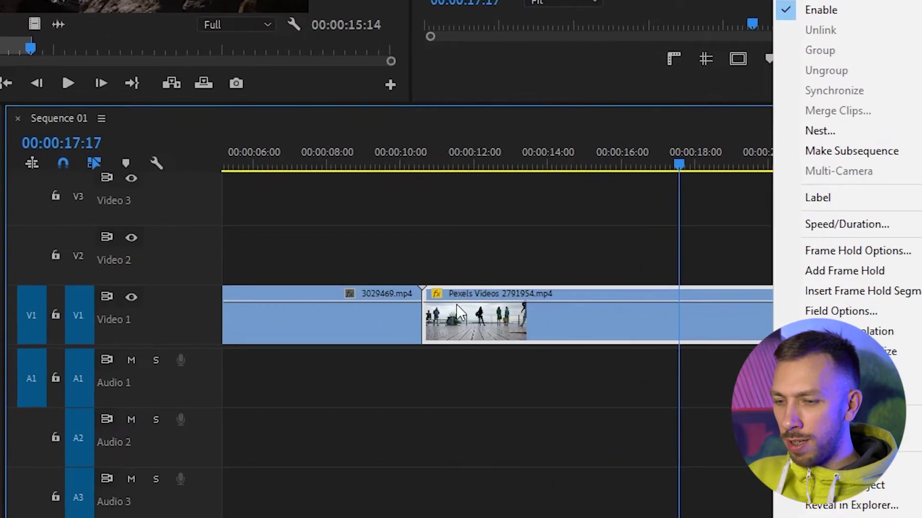
left_click(438, 287)
mouse_move(520, 352)
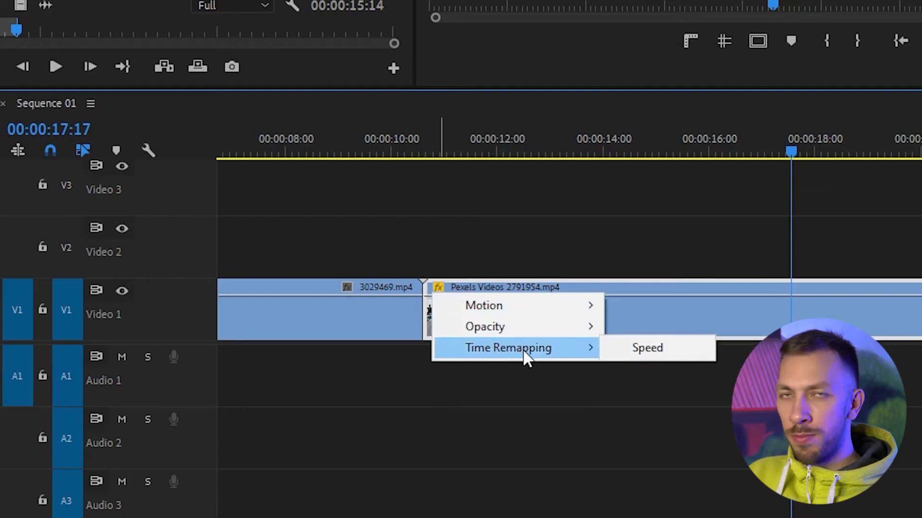
left_click(629, 349)
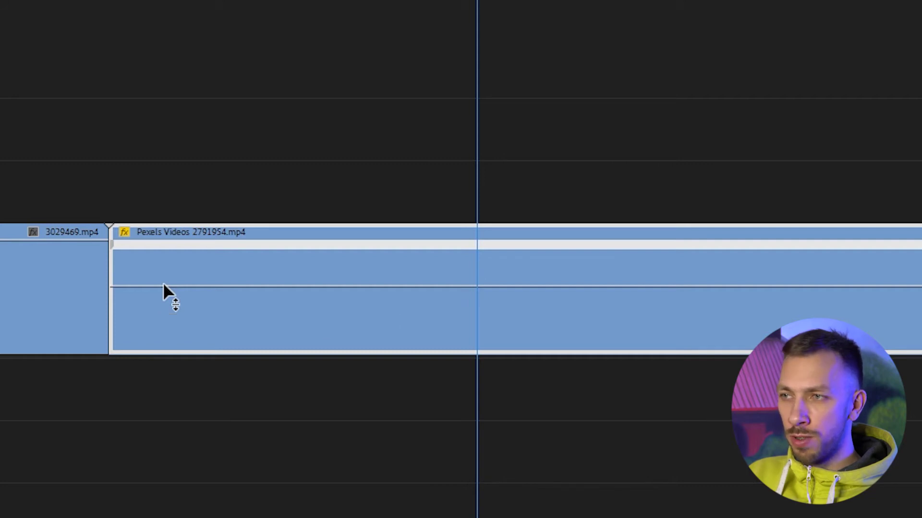
- Drag the speed line up to 159% and park the playhead at 00:00:15:04
left_click_drag(163, 286, 163, 270)
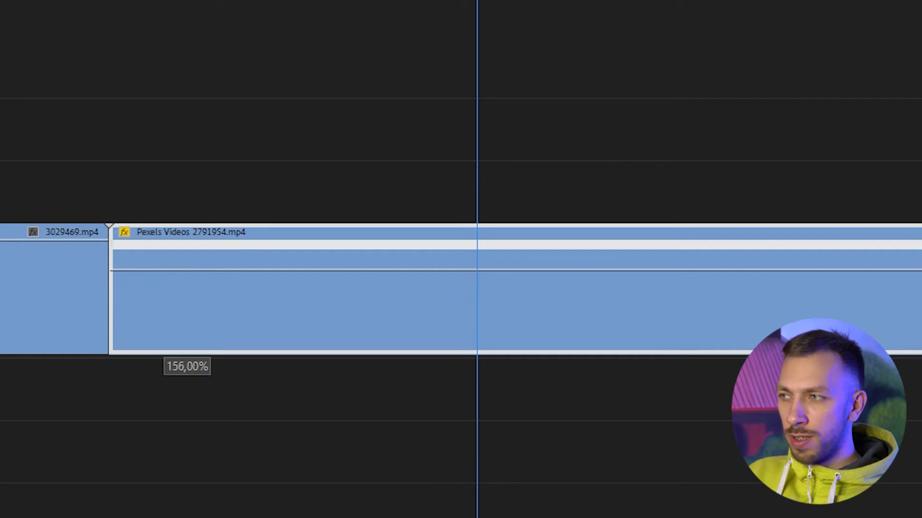
left_click_drag(221, 269, 222, 286)
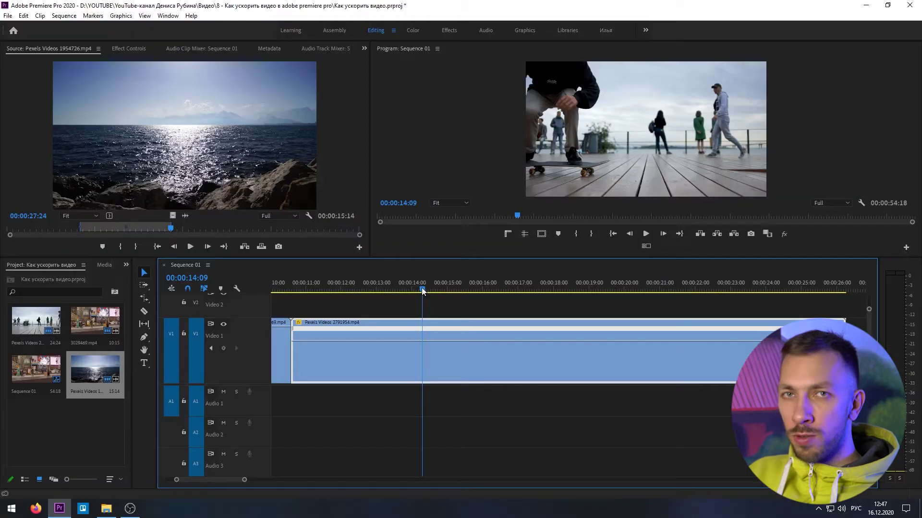
left_click_drag(422, 290, 453, 291)
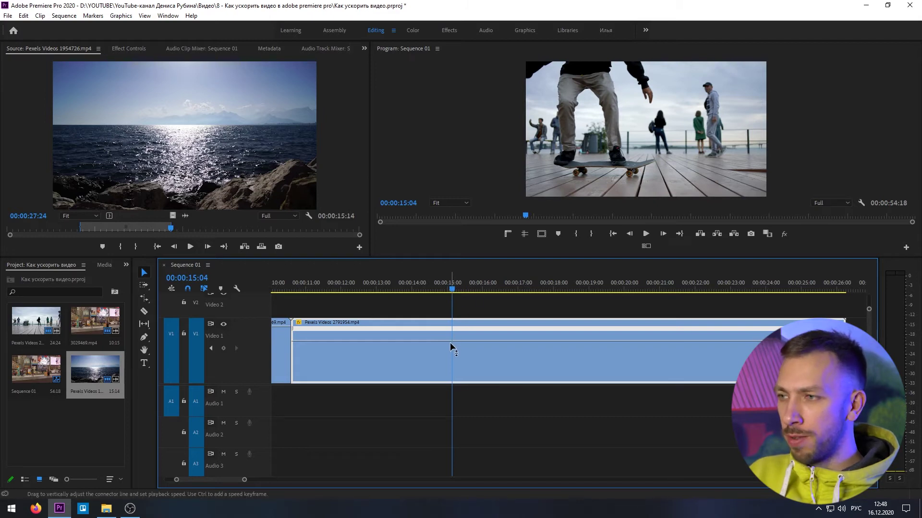
mouse_move(452, 340)
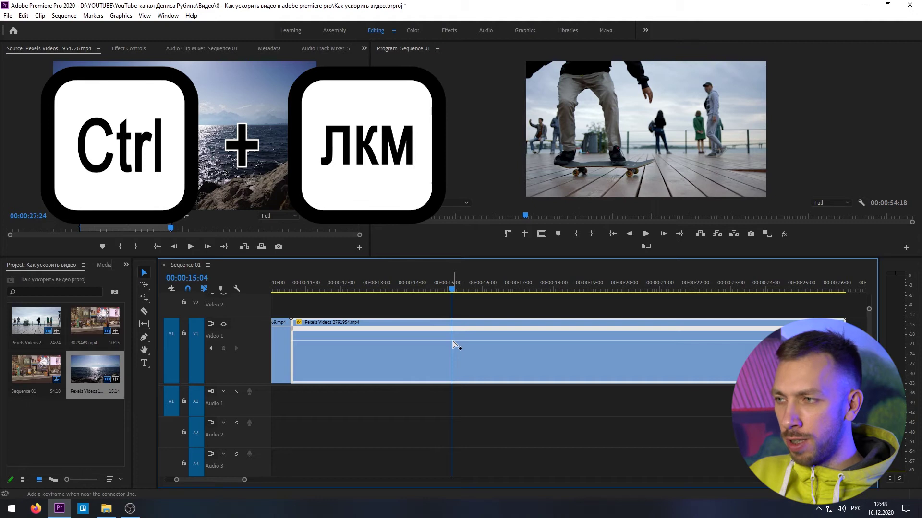
- Add a speed keyframe at 00:00:15:04, split it into a gradual transition, and raise the following speed to 401%
left_click(454, 342, "ctrl")
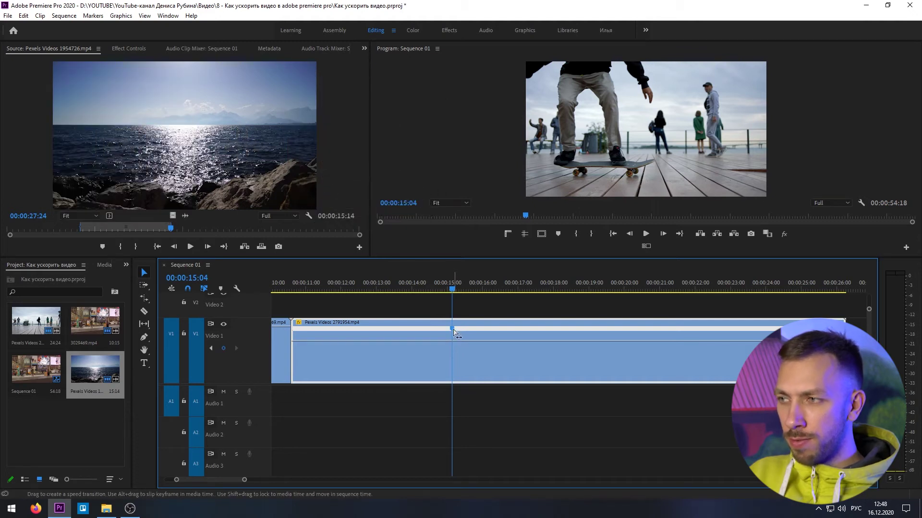
left_click_drag(454, 330, 477, 331)
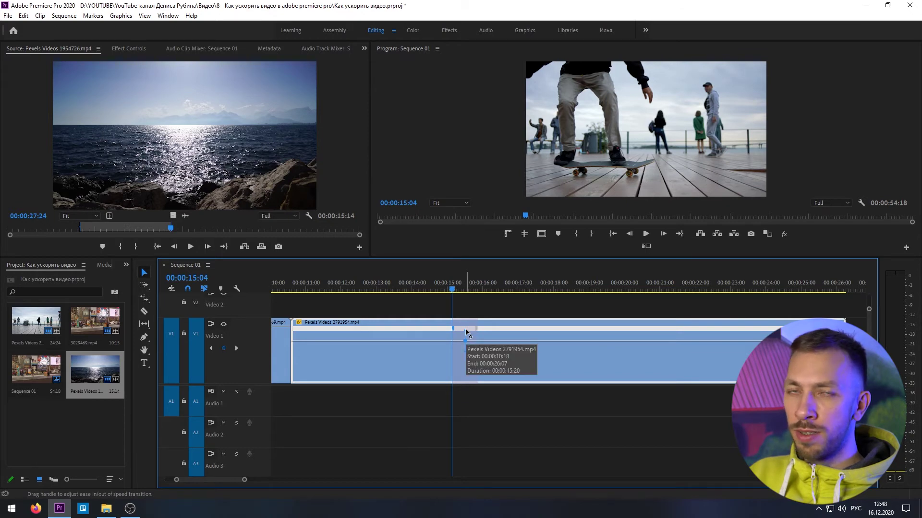
left_click(465, 331)
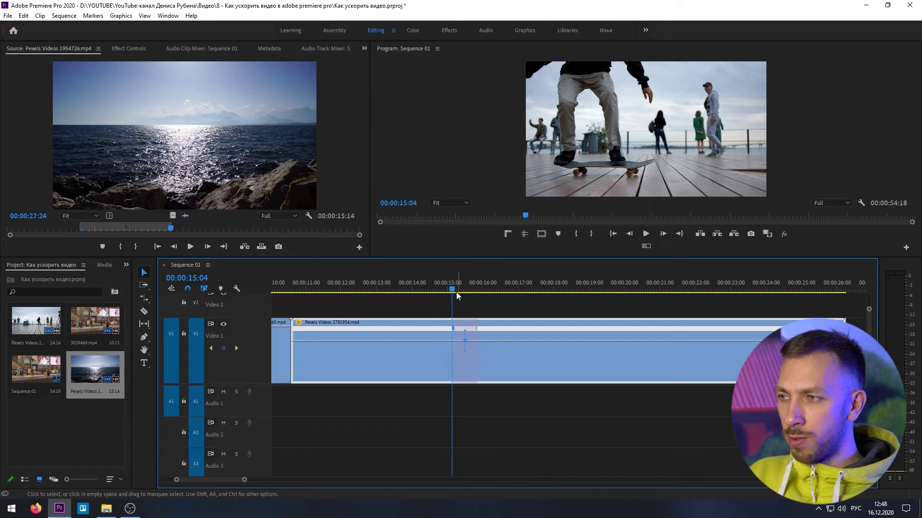
left_click_drag(456, 291, 477, 288)
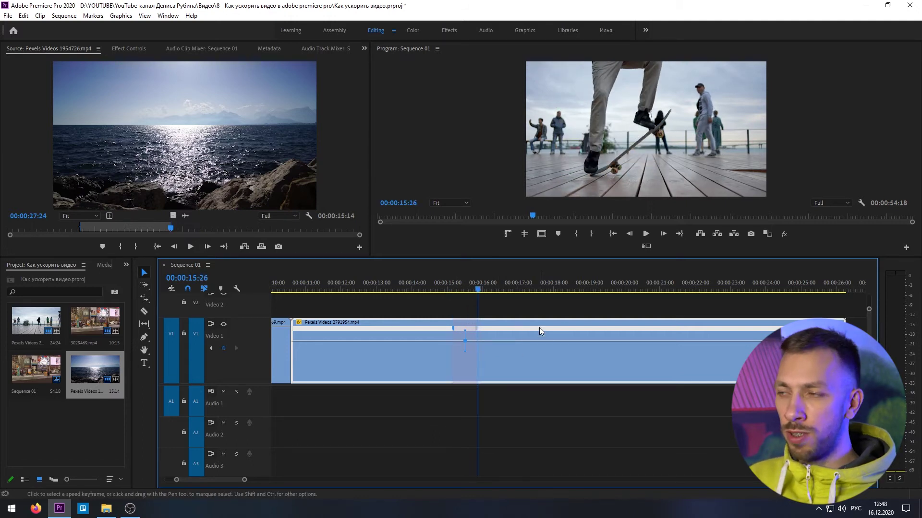
left_click_drag(519, 340, 519, 363)
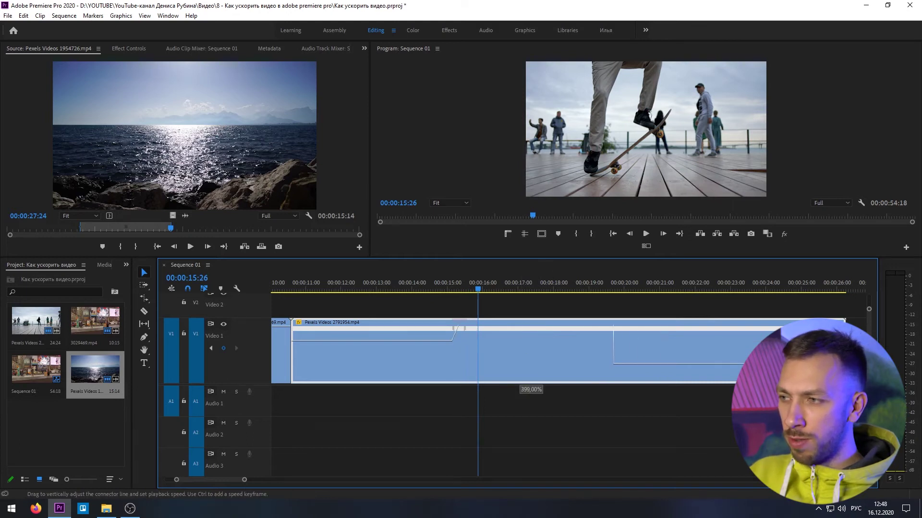
left_click_drag(519, 364, 517, 335)
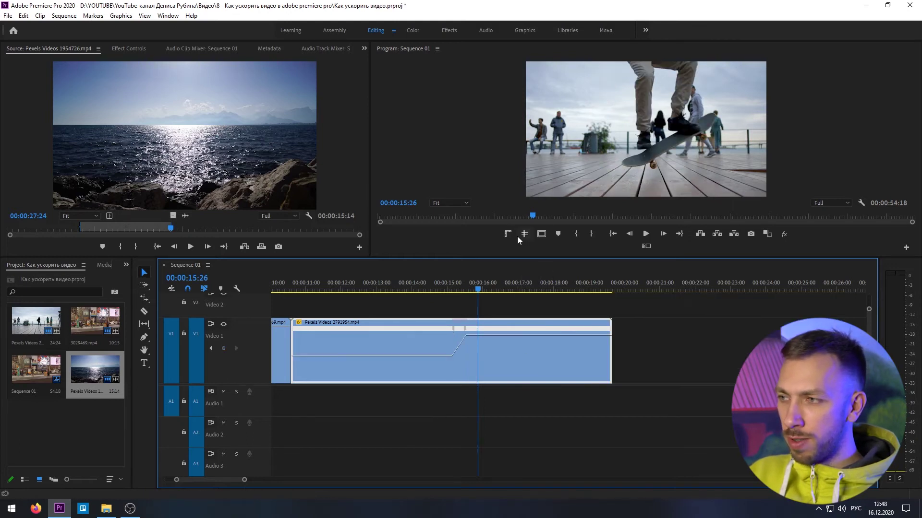
left_click(466, 331)
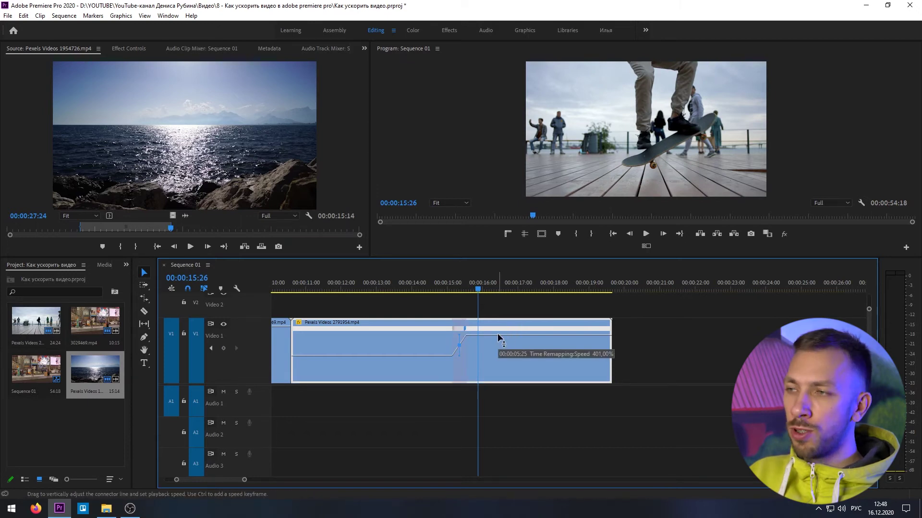
- Play the clip from just before the ramp to check the speed-up
left_click(431, 283)
key("space")
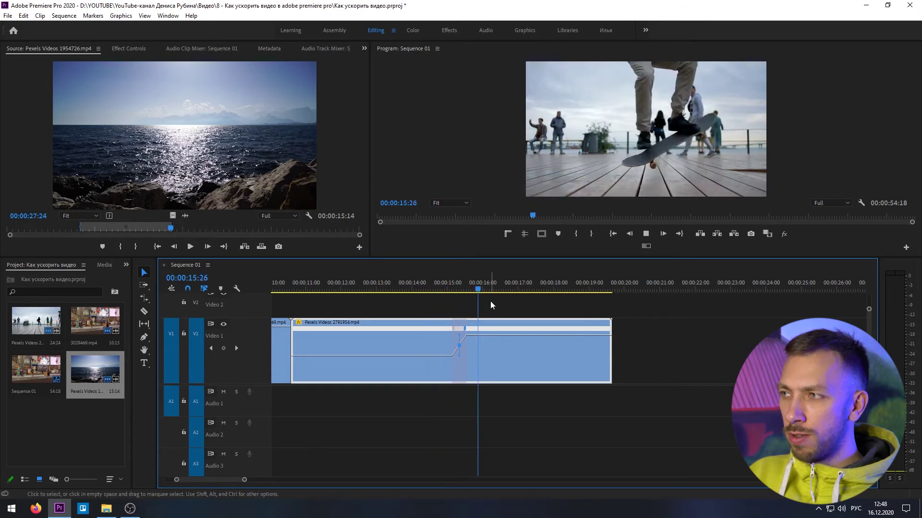
key("space")
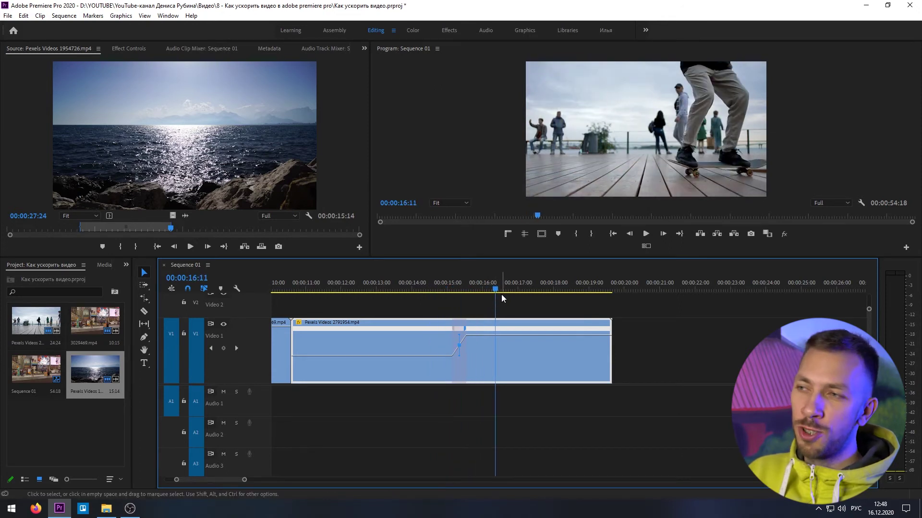
left_click_drag(496, 290, 464, 290)
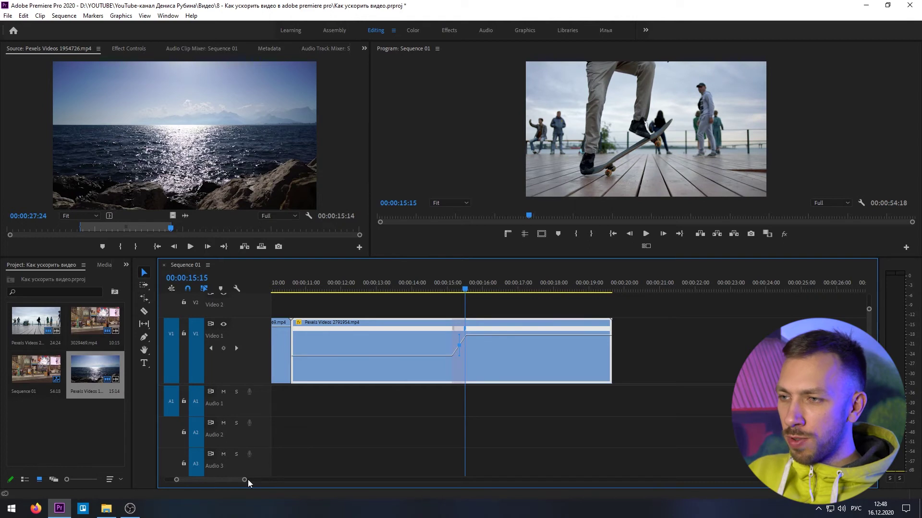
- Bend the speed transition into the 400% section into a smooth Bezier curve
left_click_drag(247, 480, 206, 480)
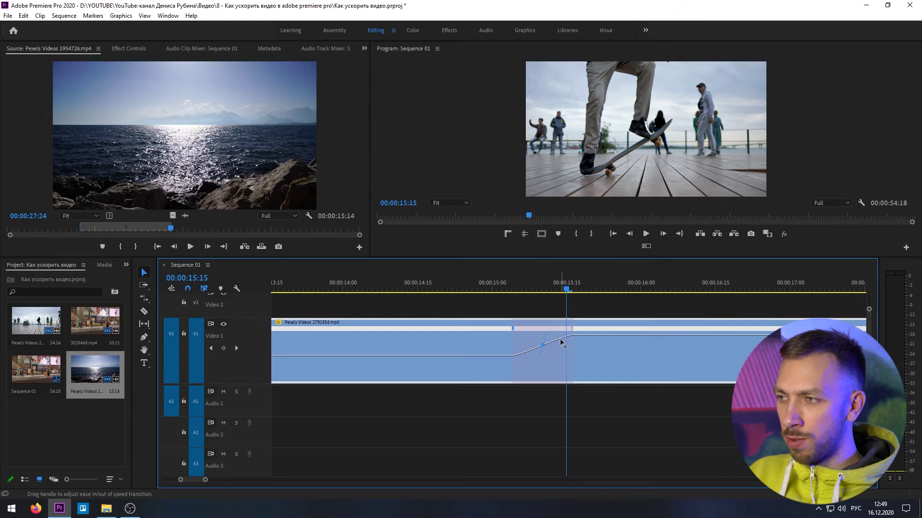
left_click(574, 345)
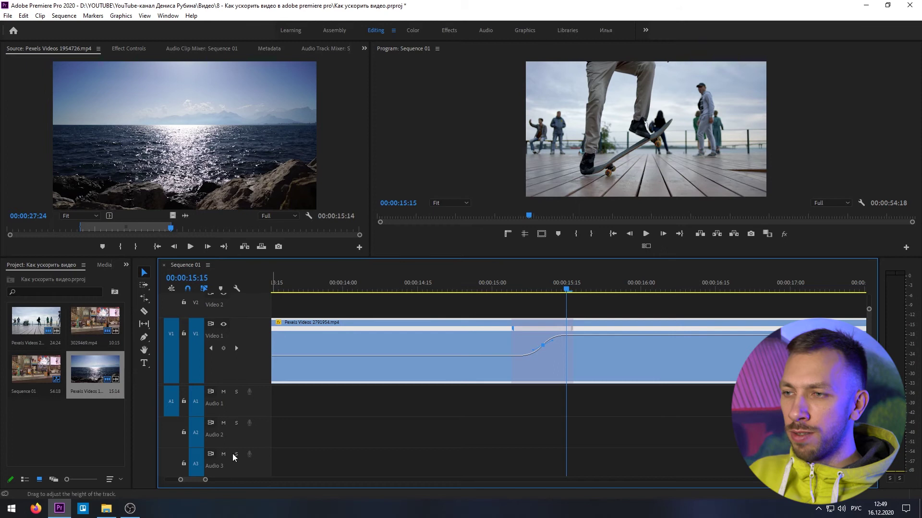
left_click_drag(205, 480, 221, 480)
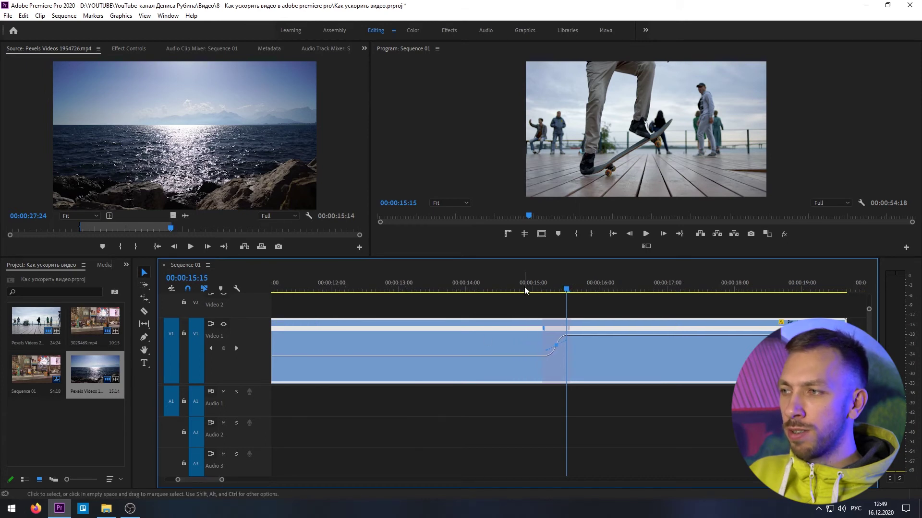
- Play back the smoothed speed-up from just before the ramp
left_click(539, 286)
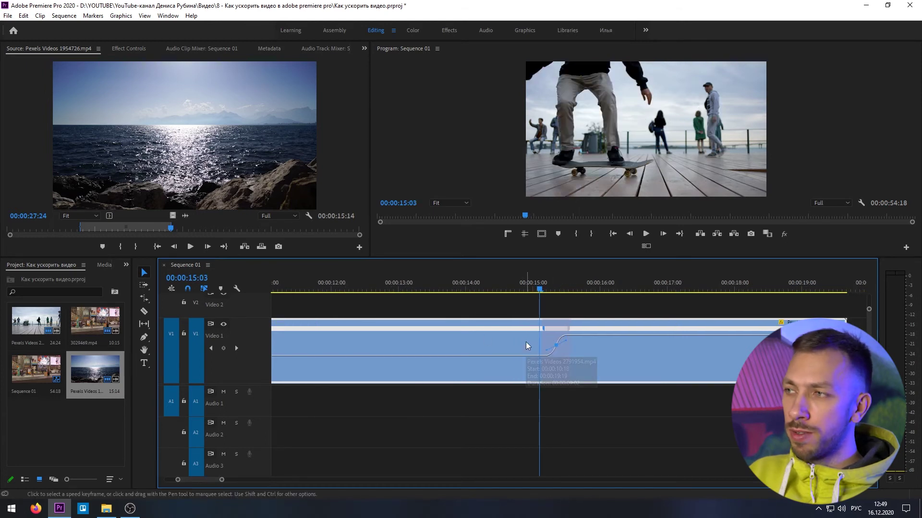
key("space")
key("space")
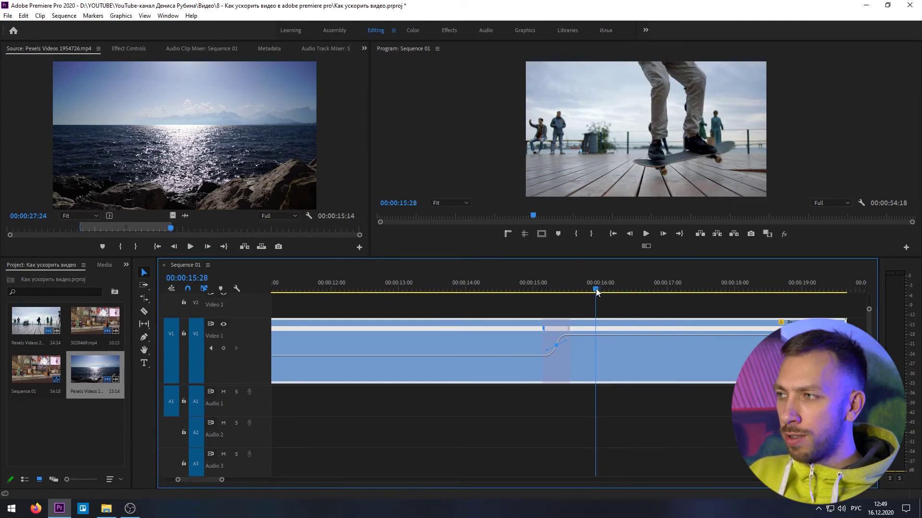
key("Left")
key("Left")
key("Left")
- Add a speed keyframe where the fast part ends and slip the down-ramp earlier
left_click(590, 337, "ctrl")
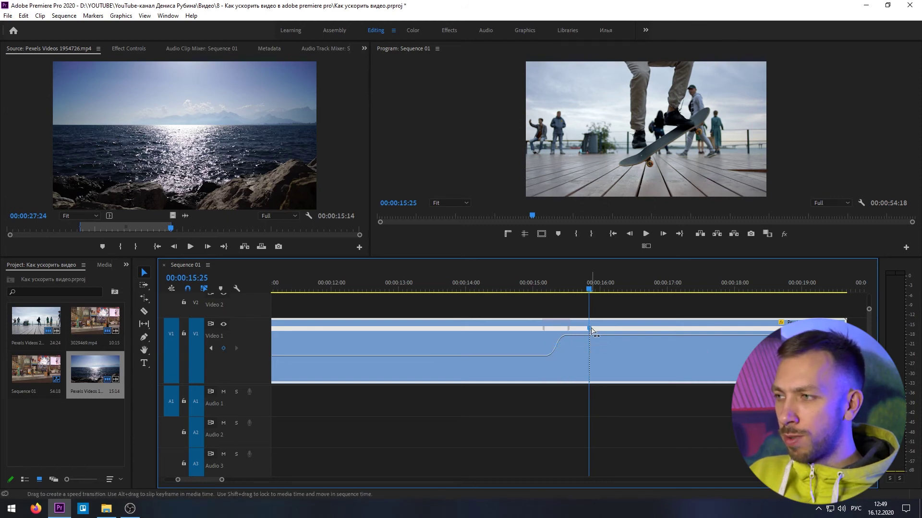
left_click_drag(593, 330, 635, 351)
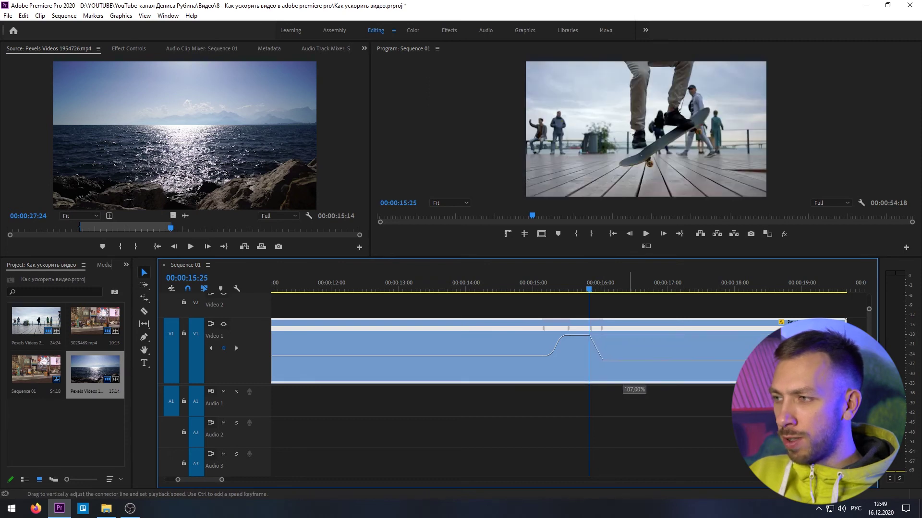
left_click_drag(589, 334, 549, 331)
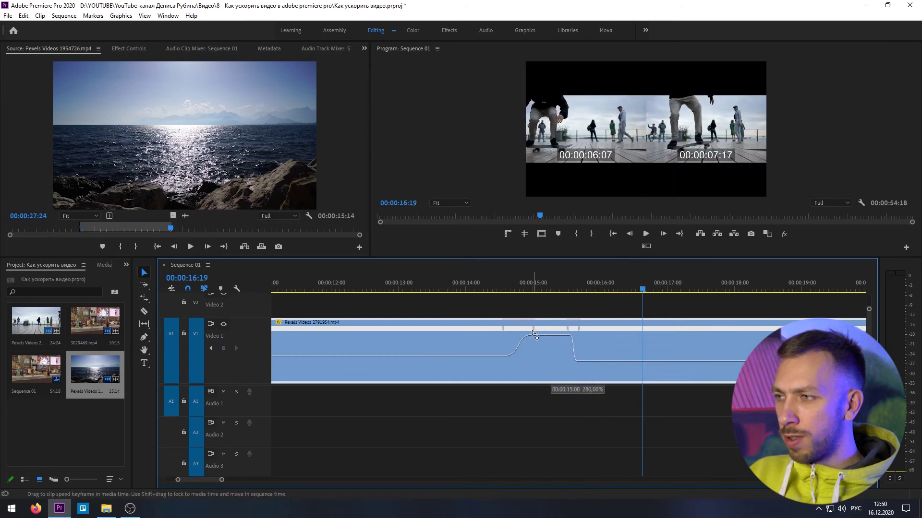
left_click_drag(549, 332, 525, 331)
left_click(493, 288)
- Widen the ramp back down to normal speed and play back the result
left_click_drag(494, 288, 543, 290)
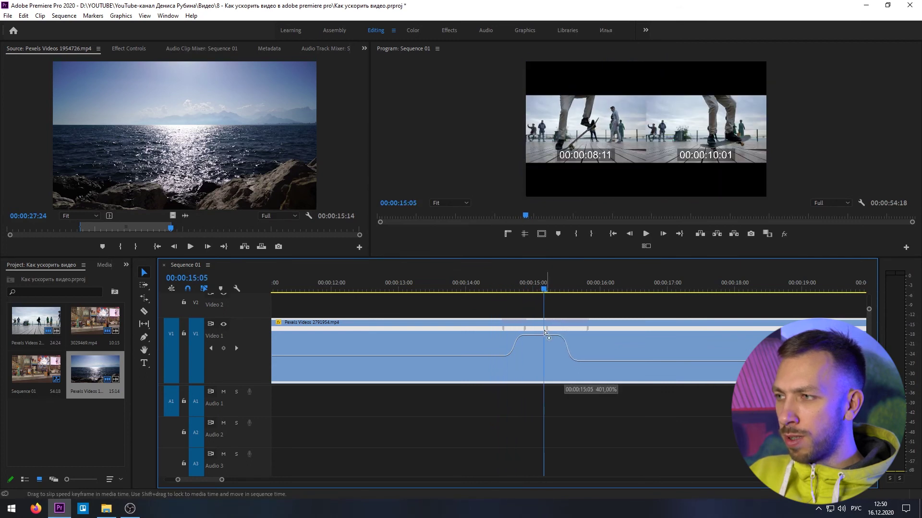
mouse_move(565, 330)
left_mouse_down()
mouse_move(590, 330)
mouse_move(570, 331)
left_mouse_up()
left_click(486, 288)
key("space")
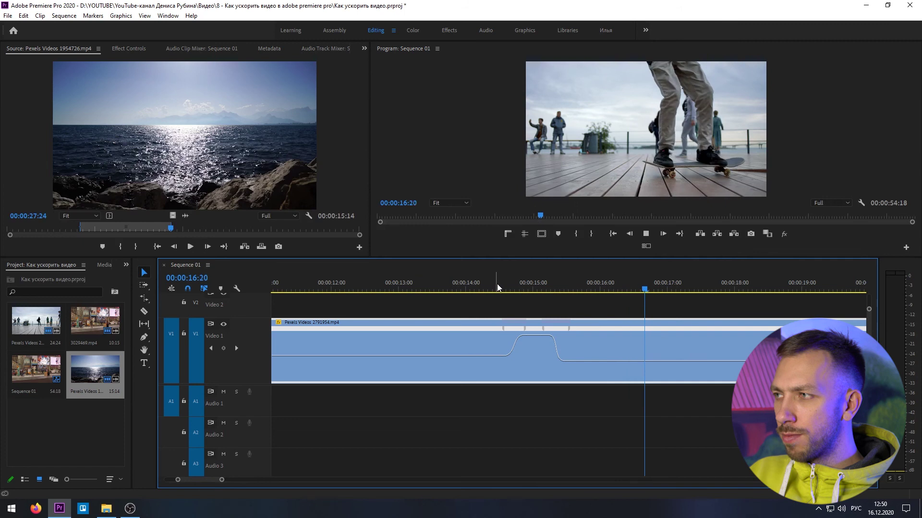
key("space")
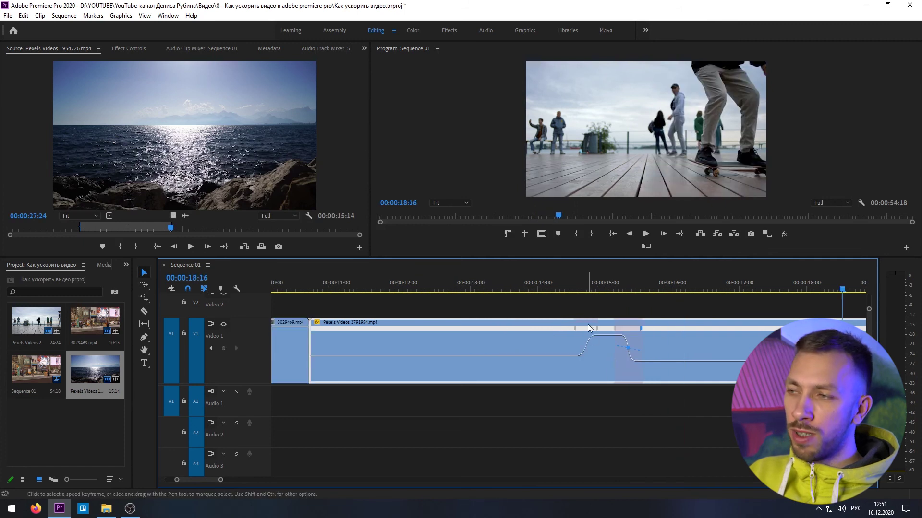
left_click(568, 290)
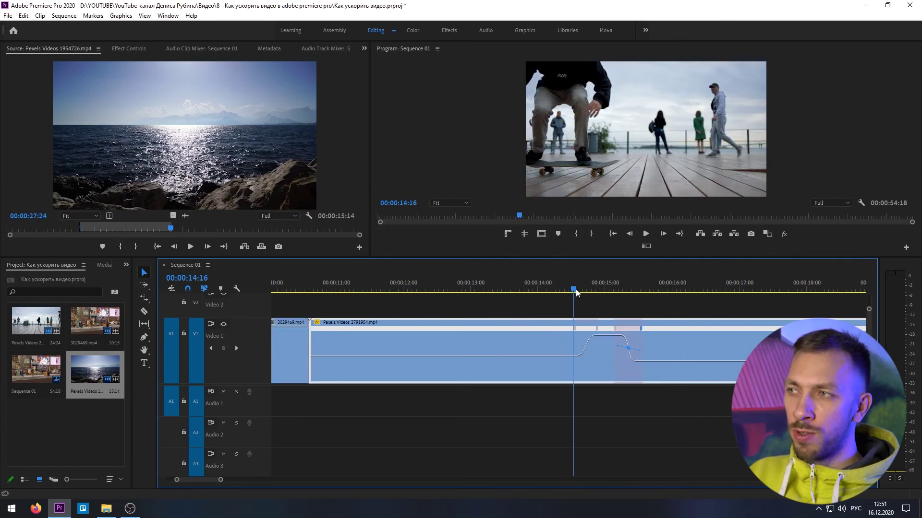